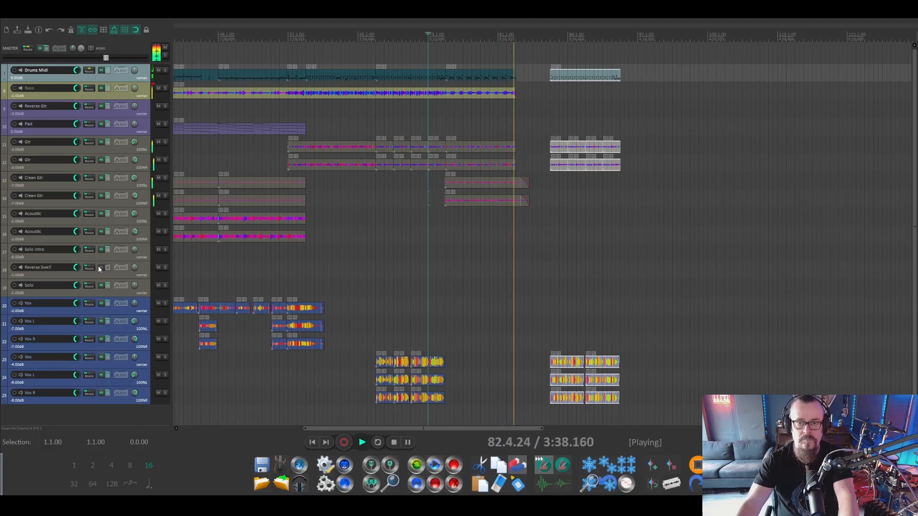
- Move the selected drum, guitar and vocal items back to bar 83, directly after the existing arrangement, and audition the transition
key("space")
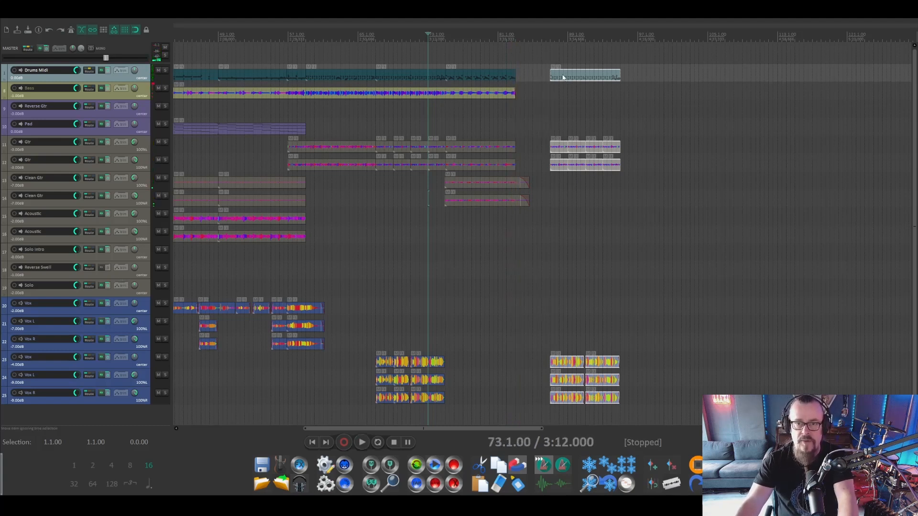
left_click_drag(563, 78, 526, 78)
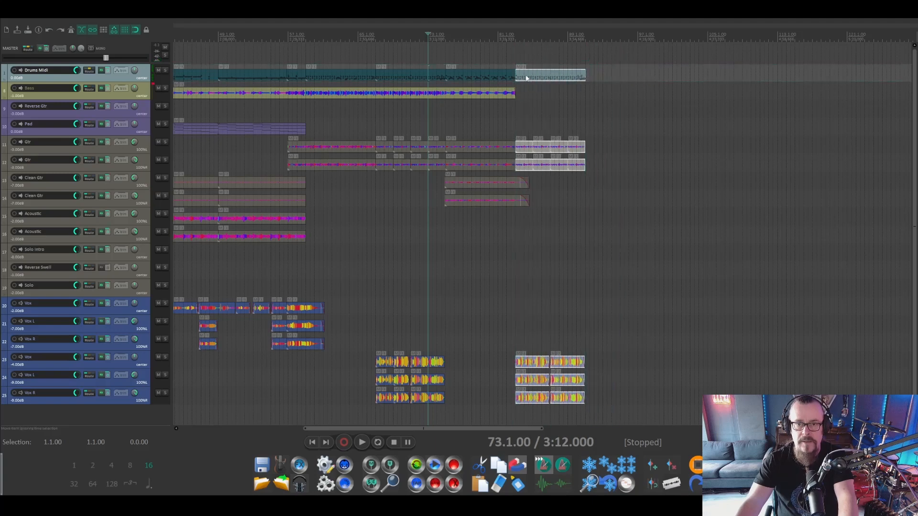
left_click(498, 38)
key("space")
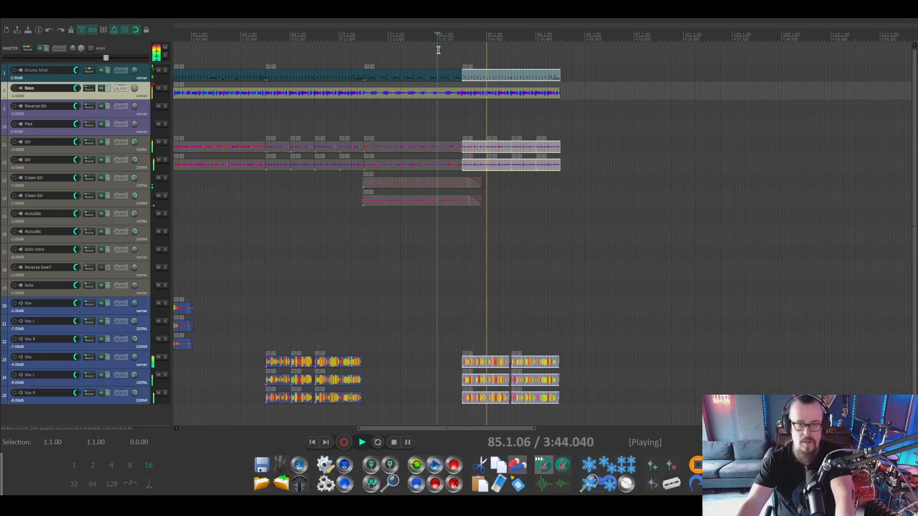
key("space")
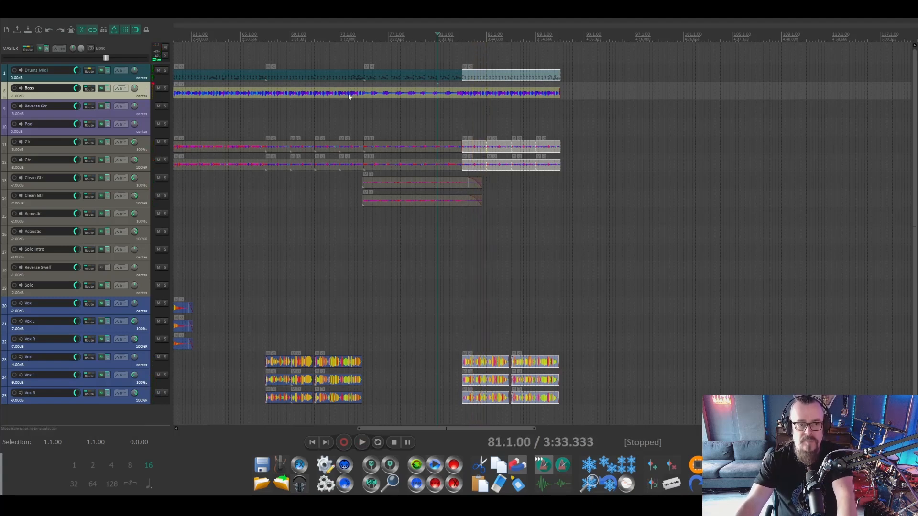
- Record a MIDI part on the Pad track from the start of the second clean guitar section and disarm the track
left_click(365, 35)
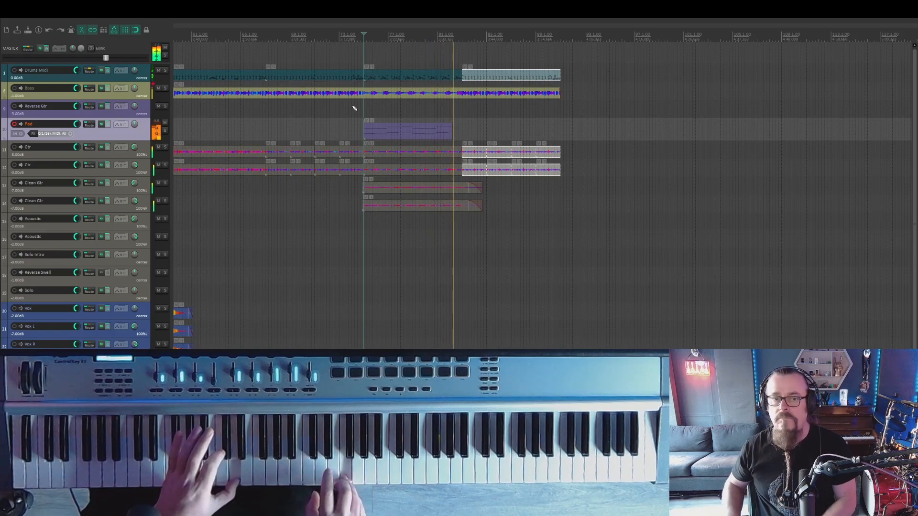
key("space")
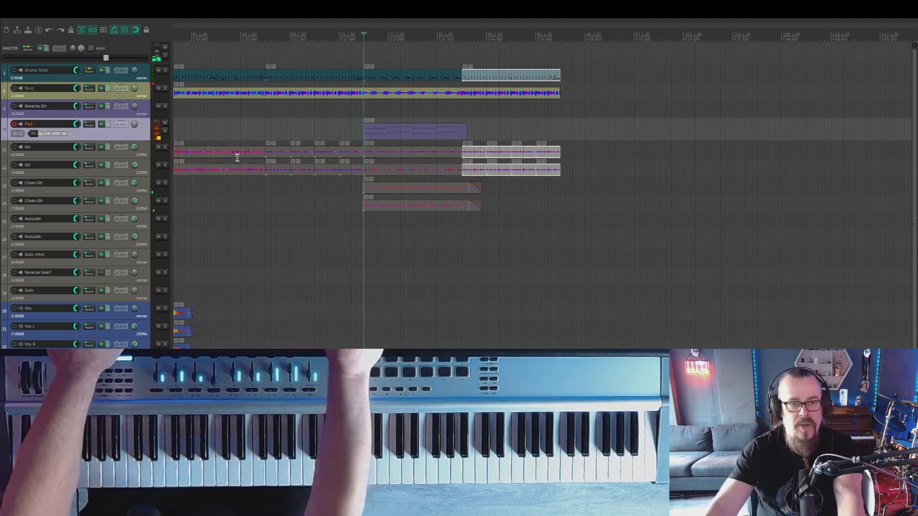
left_click(14, 125)
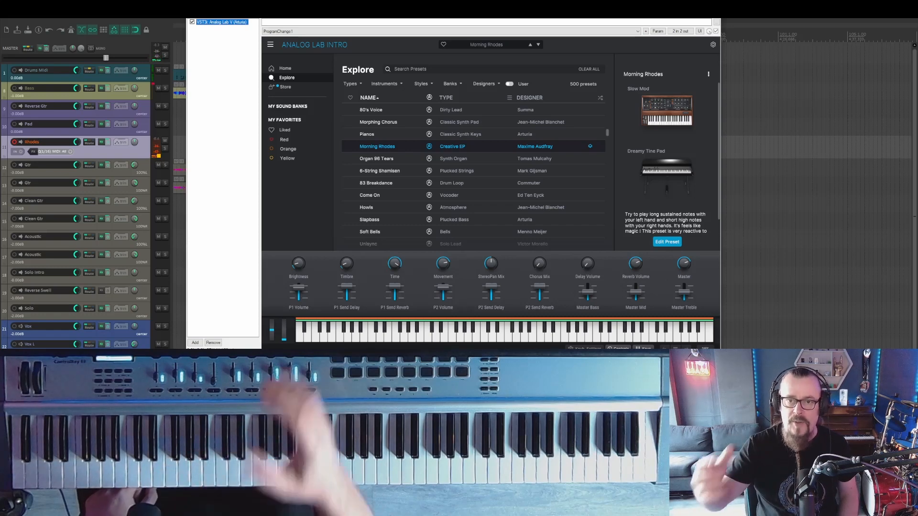
- Record a MIDI part on the Rhodes track with the Morning Rhodes preset, alongside the newly recorded pad part
left_click(711, 5)
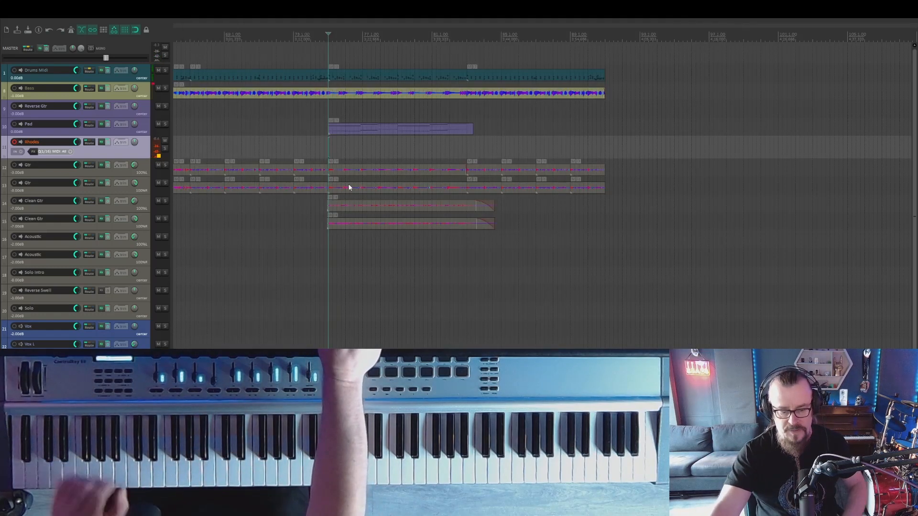
key("ctrl+r")
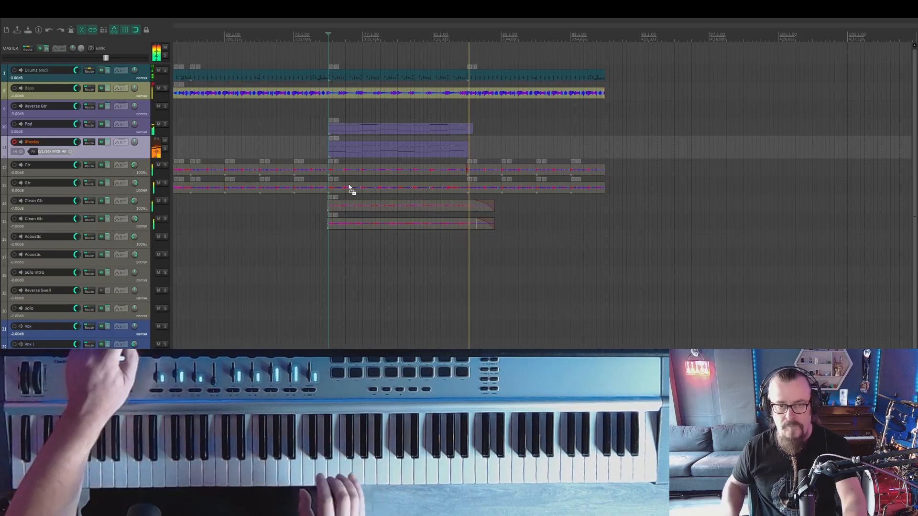
key("space")
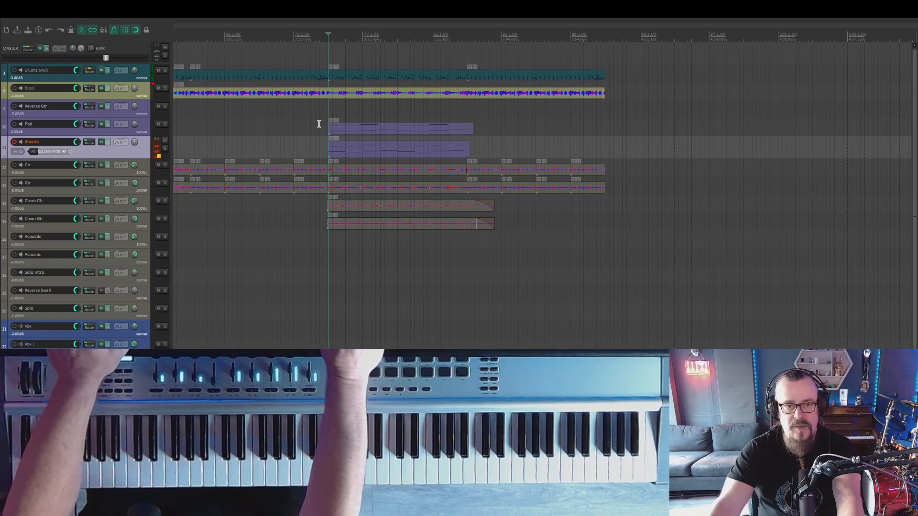
- Solo the Pad and Rhodes tracks and adjust the Rhodes level while playing the new keyboard section
left_click_drag(347, 145, 348, 147)
left_click(165, 142)
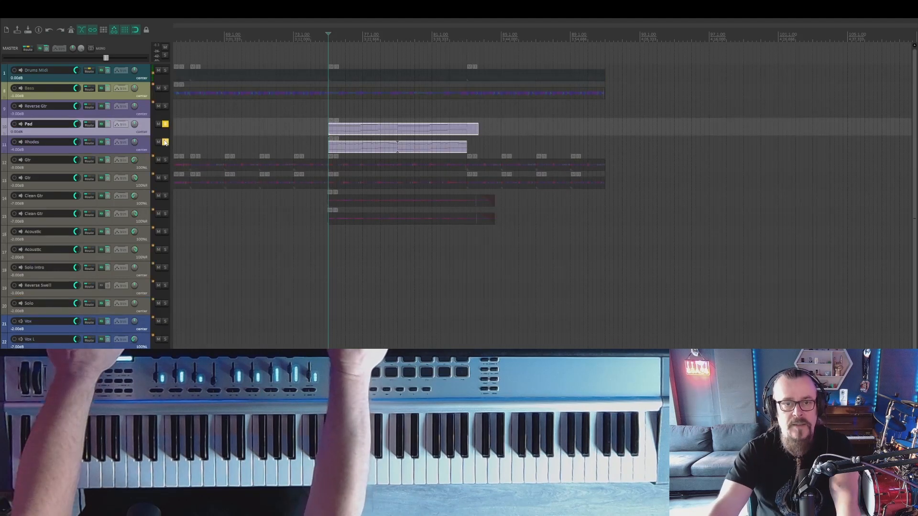
key("space")
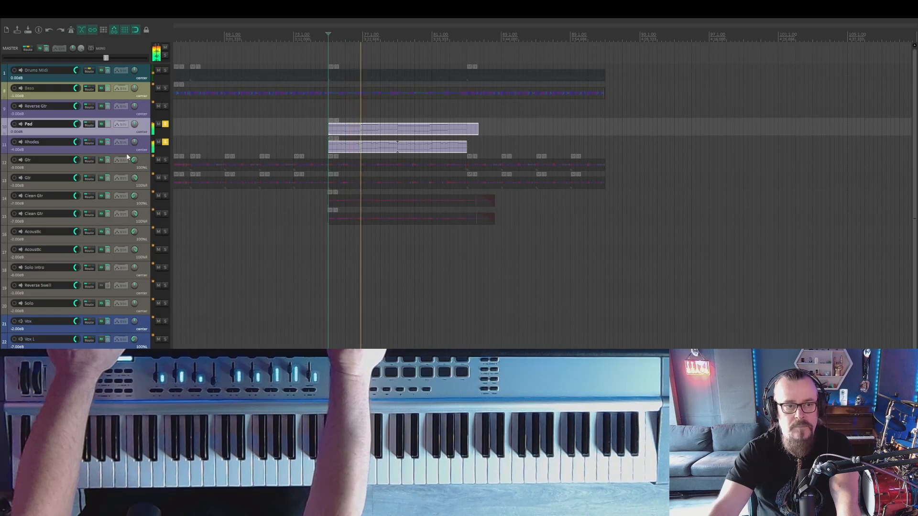
left_click(110, 151)
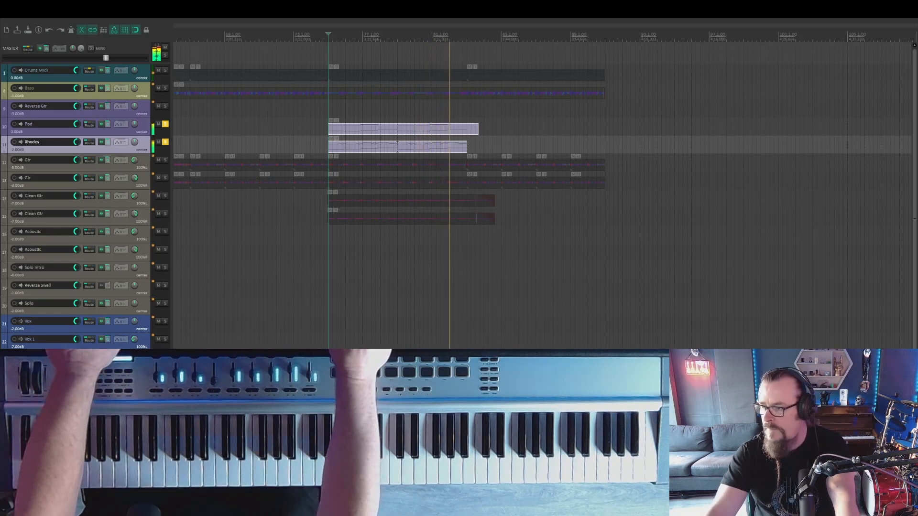
key("space")
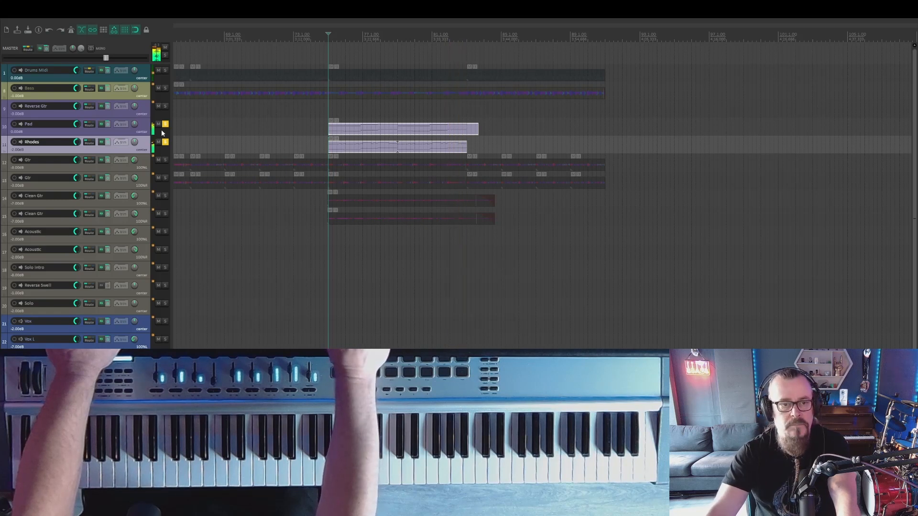
- Unsolo the Pad and Rhodes tracks and play the keyboard section within the full mix
left_click(166, 125)
left_click(165, 142)
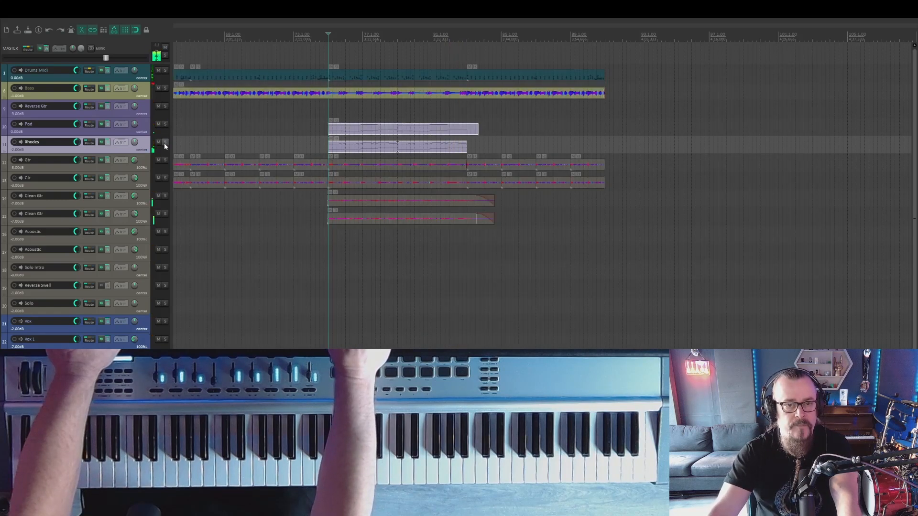
key("space")
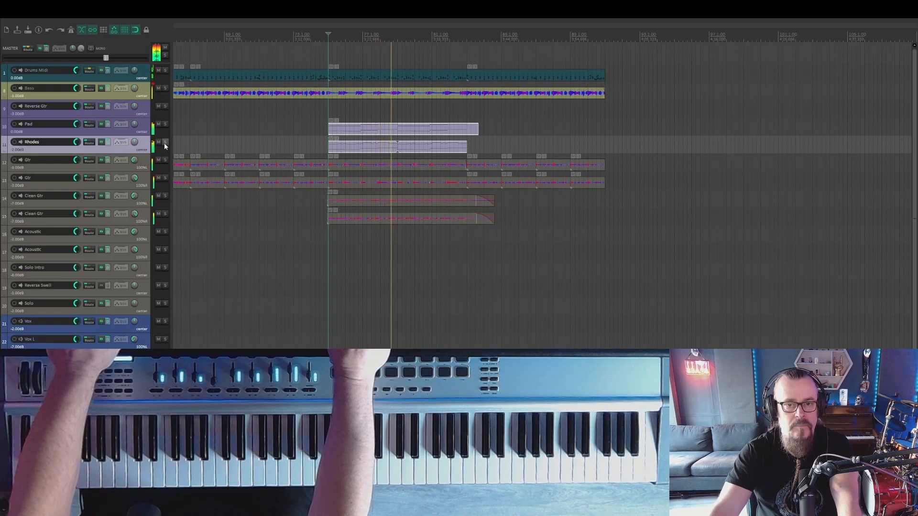
key("space")
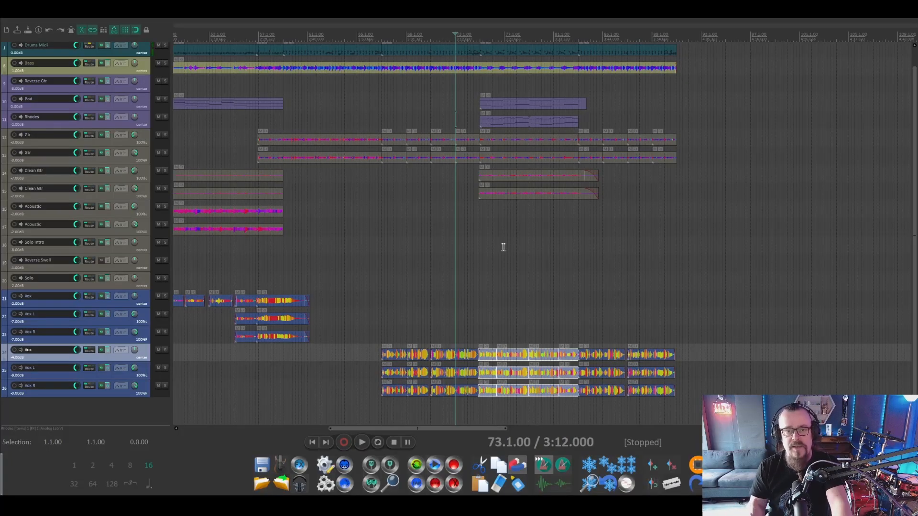
- Play the new vocals from bar 73 in the full arrangement and listen to the soloed layered vocal tracks alone
key("space")
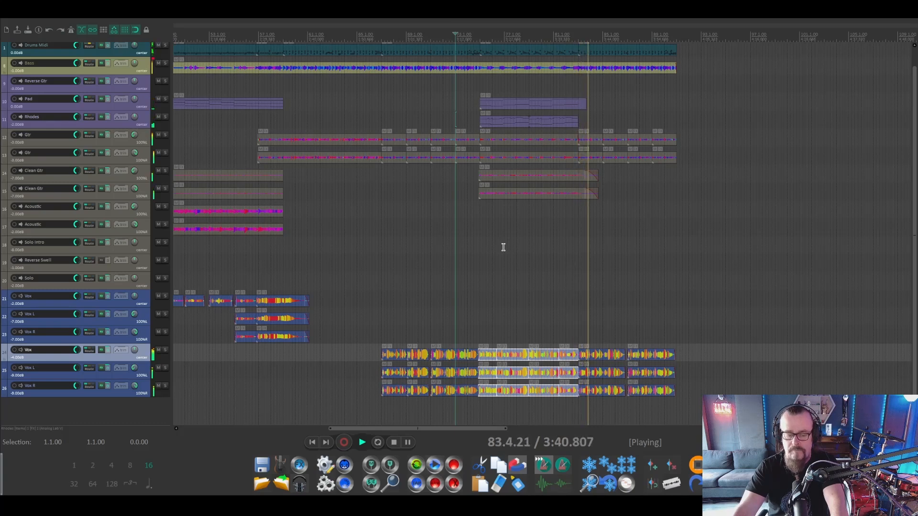
key("space")
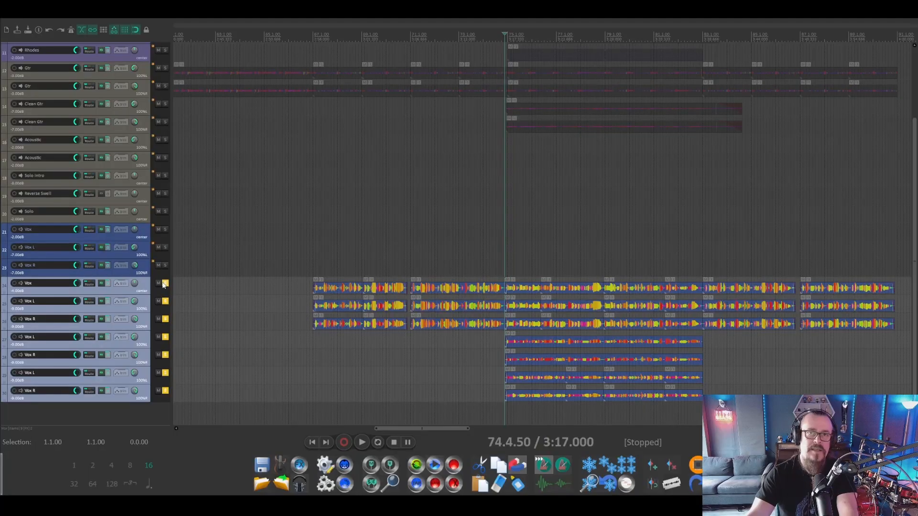
key("space")
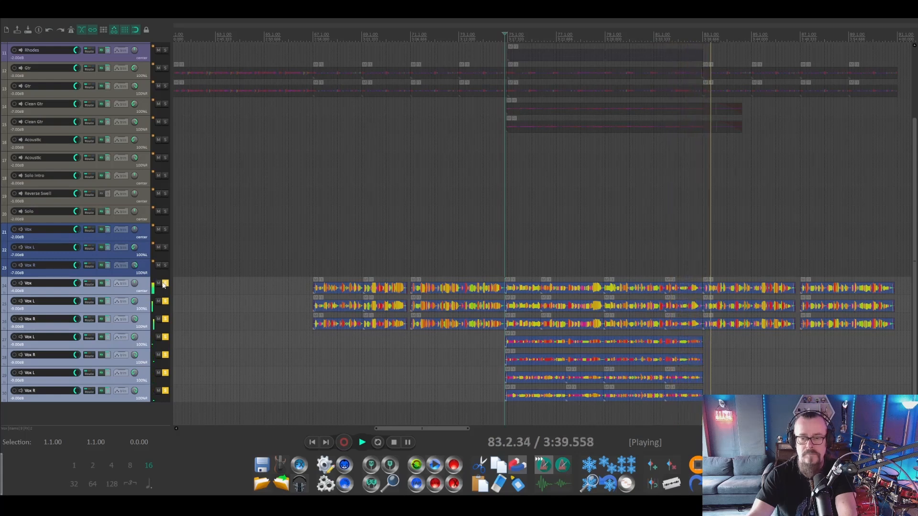
key("space")
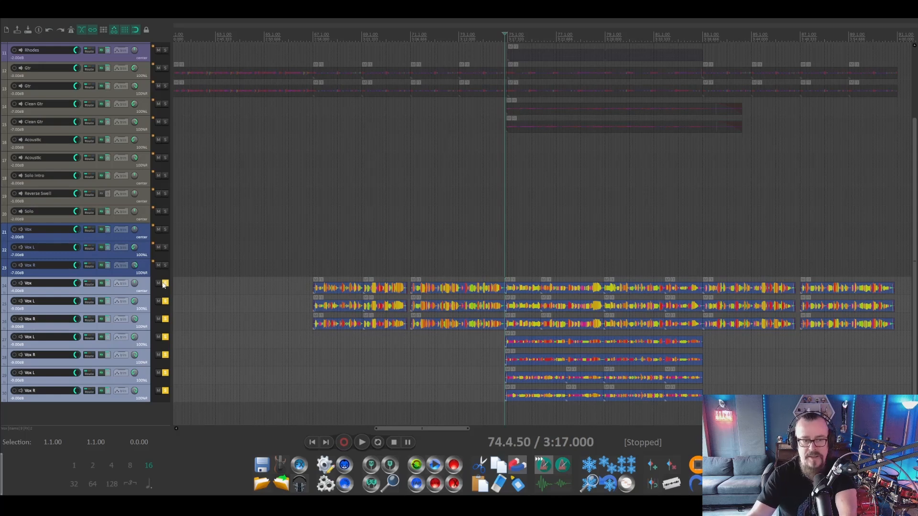
- Unsolo the layered vocal tracks and play the same section with all instruments
left_click(165, 283)
key("space")
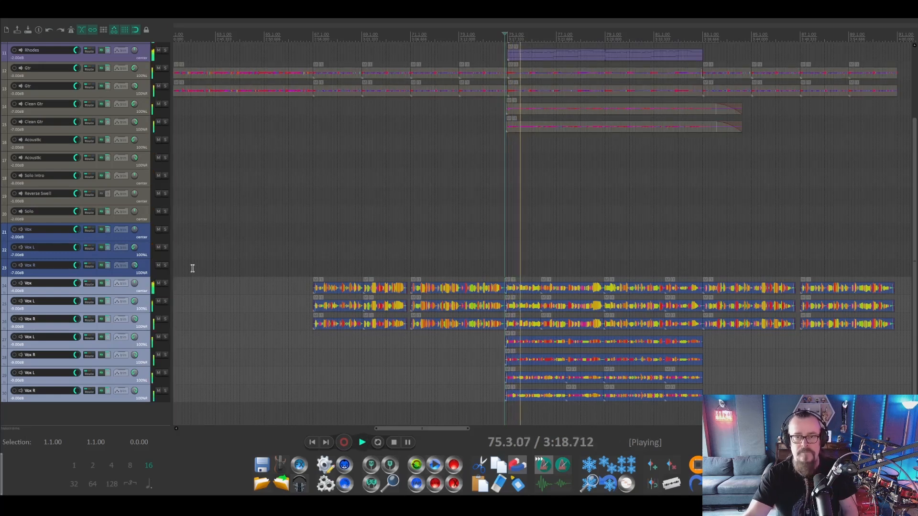
scroll(359, 186, "down", 2)
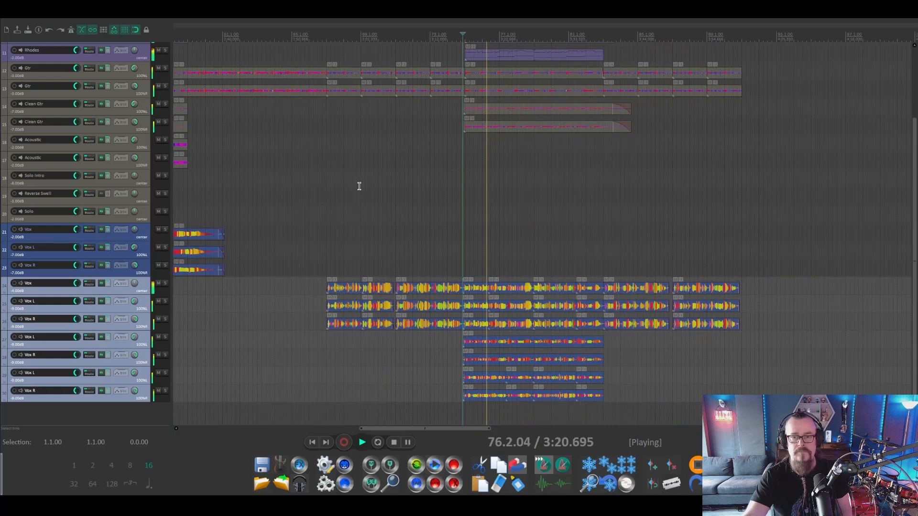
scroll(359, 186, "down", 2)
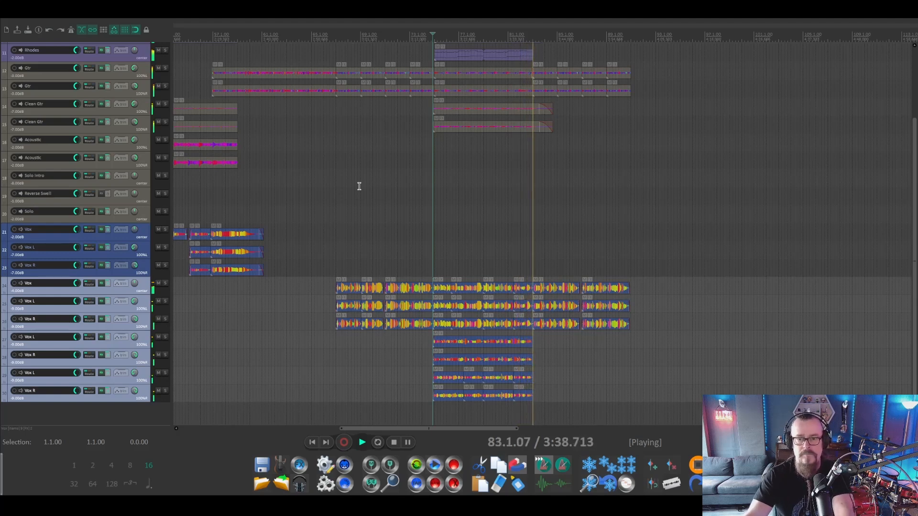
key("space")
- Duplicate the full section with keyboards, clean guitars and layered vocals to bar 91 and audition the transition
left_click_drag(446, 414, 521, 32)
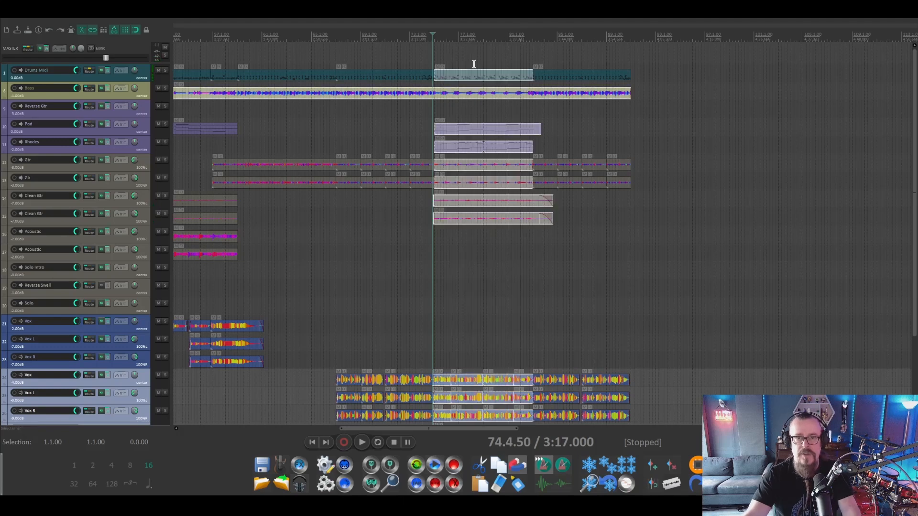
key("space")
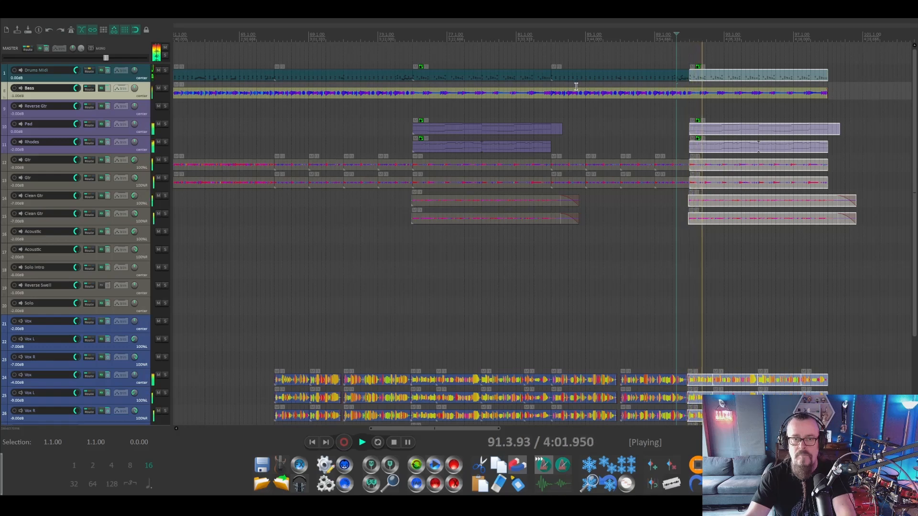
key("space")
- Copy the drum and distorted guitar items from bars 59 to 67 to the end of the arrangement at bar 99 and audition the join
scroll(451, 134, "down", 3)
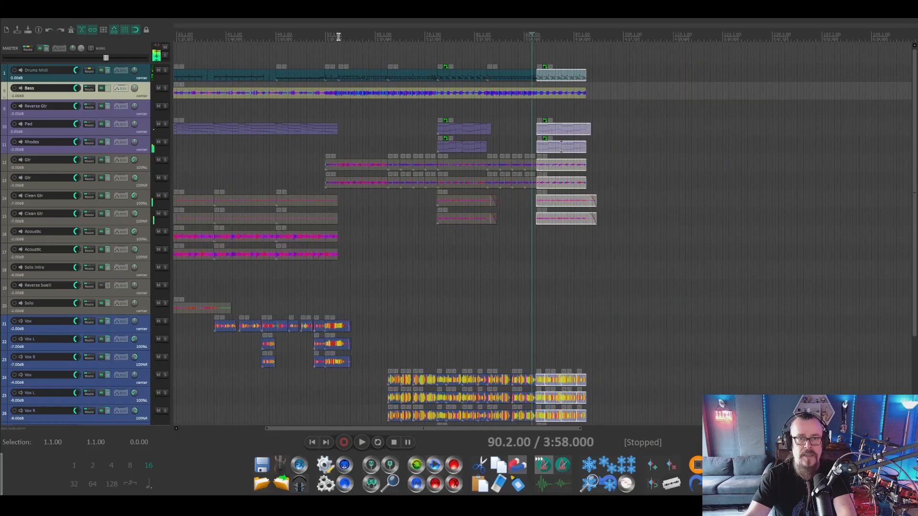
left_click_drag(338, 40, 388, 42)
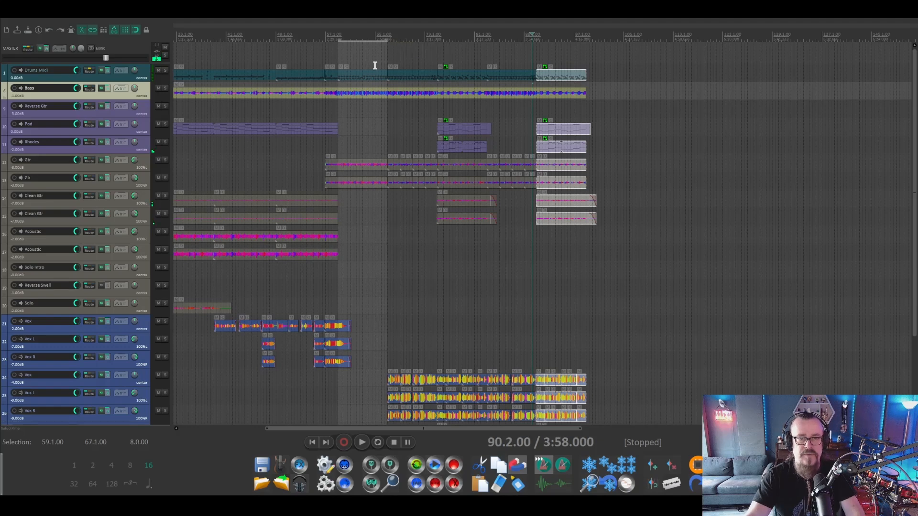
left_click(363, 77)
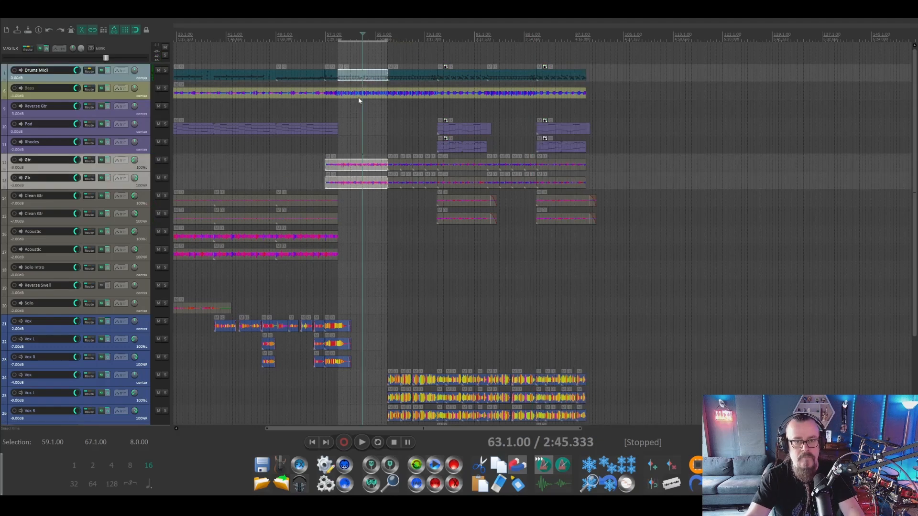
left_click_drag(354, 78, 587, 76)
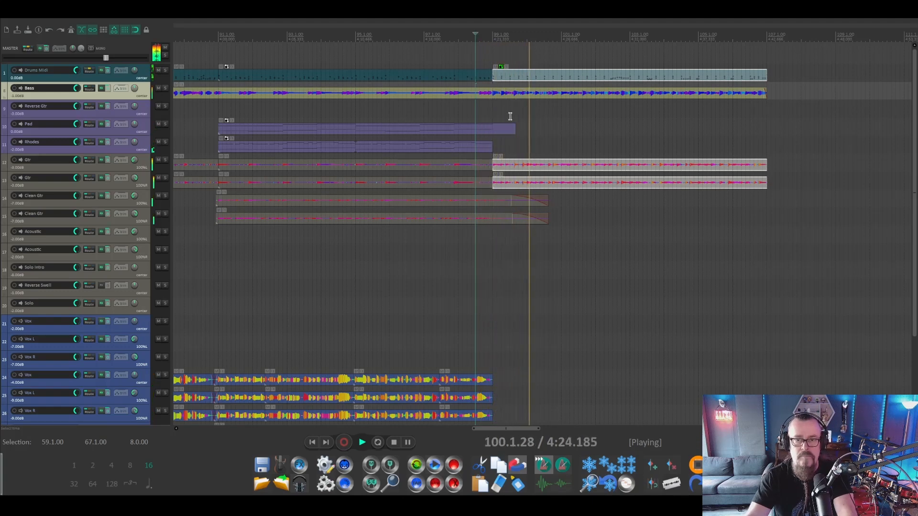
scroll(510, 115, "up", 2)
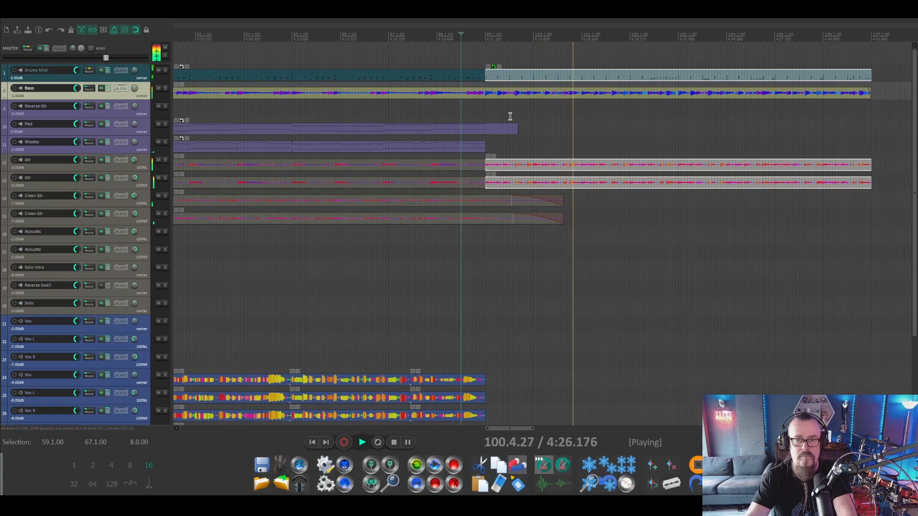
key("space")
- Return to the beginning of the song, clear the time selection, and play the arrangement from bar 4
scroll(507, 278, "down", 5)
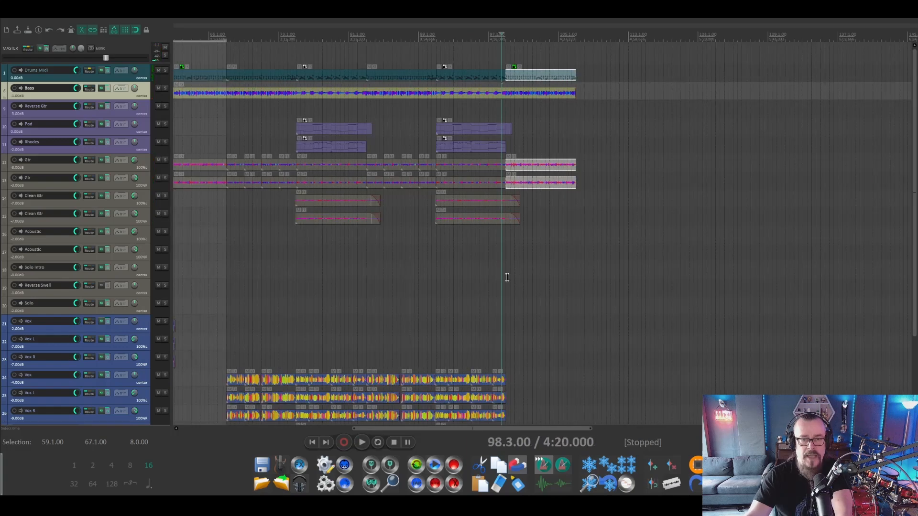
left_click(311, 443)
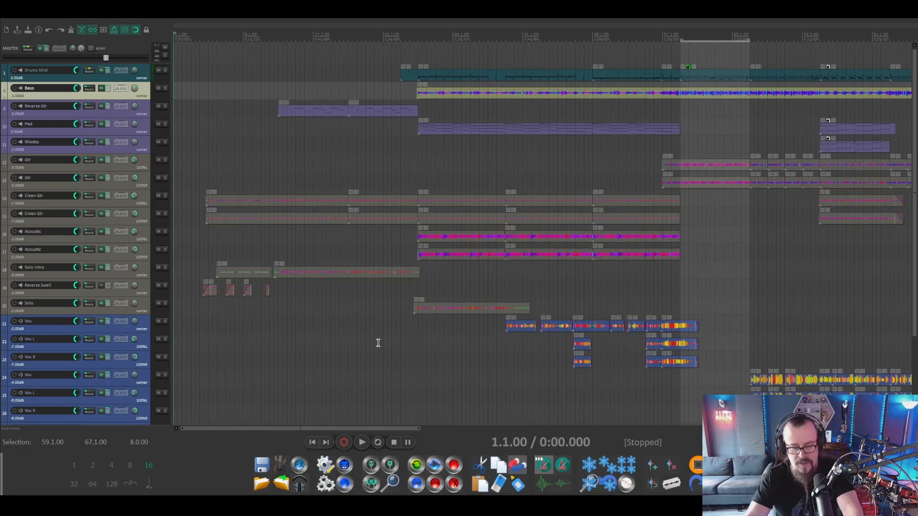
key("Escape")
scroll(438, 266, "down", 3)
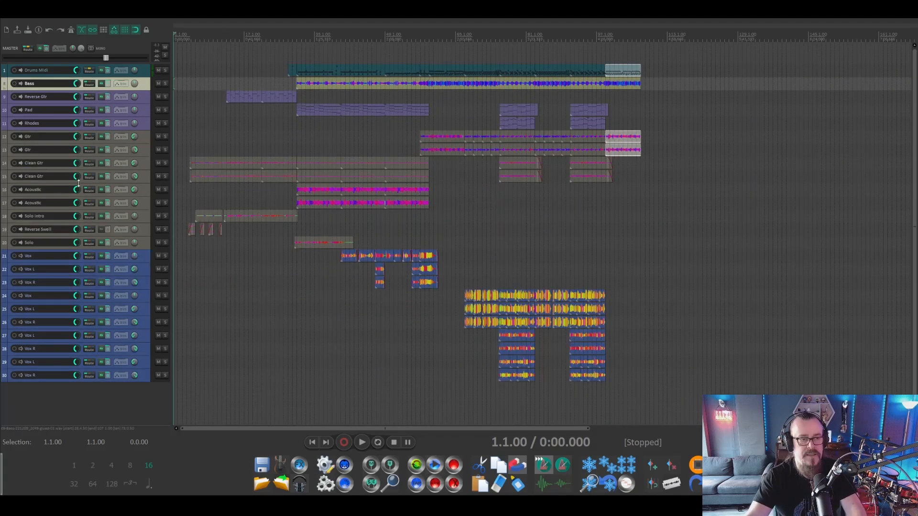
left_click(185, 38)
key("space")
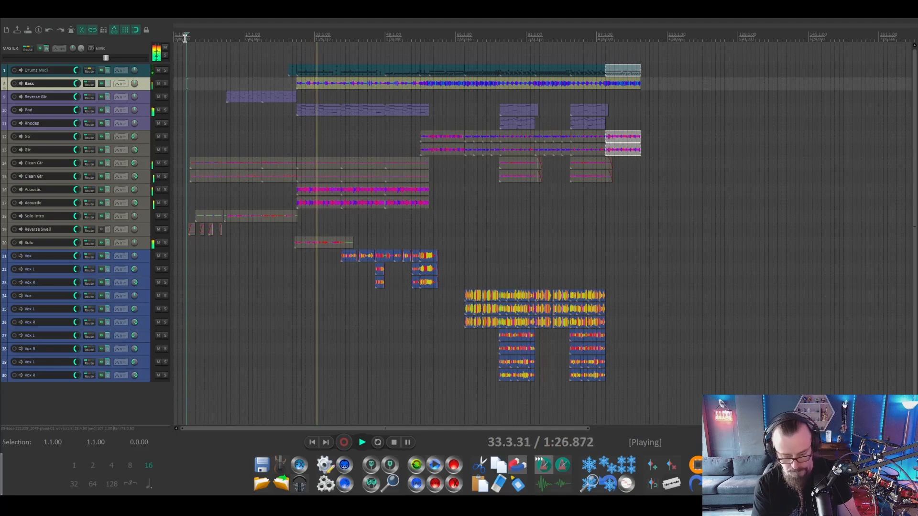
- Show the mixer and reduce the track heights so every track fits in the arrangement view
key("ctrl+m")
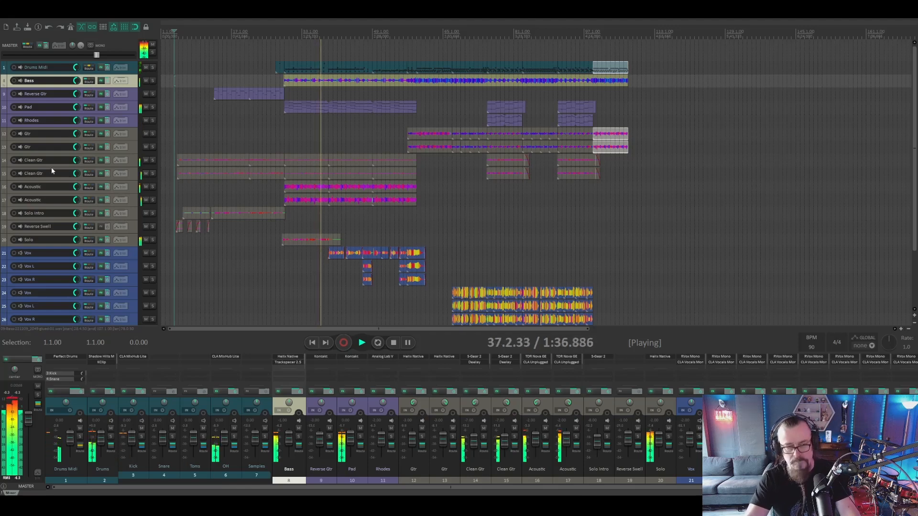
key("grave")
key("grave")
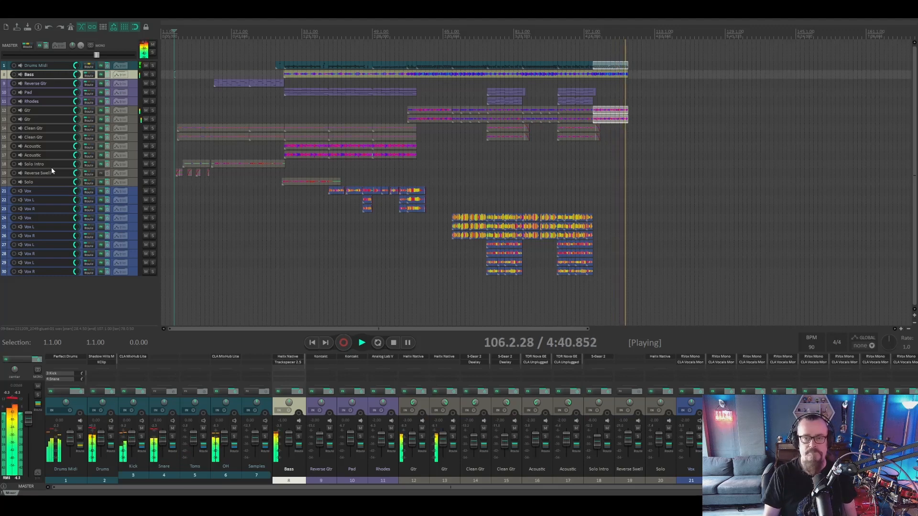
- Stop playback and place the edit cursor at bar 99, at the start of the final section
key("space")
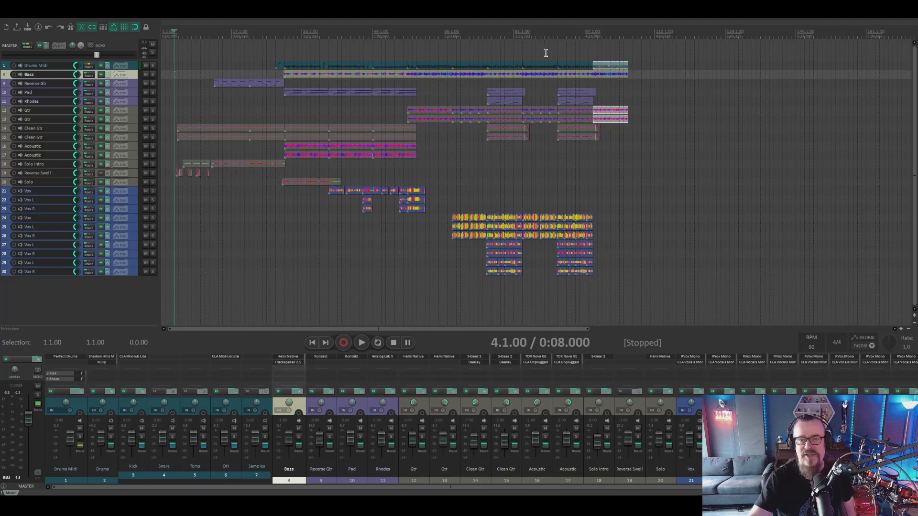
left_click(591, 35)
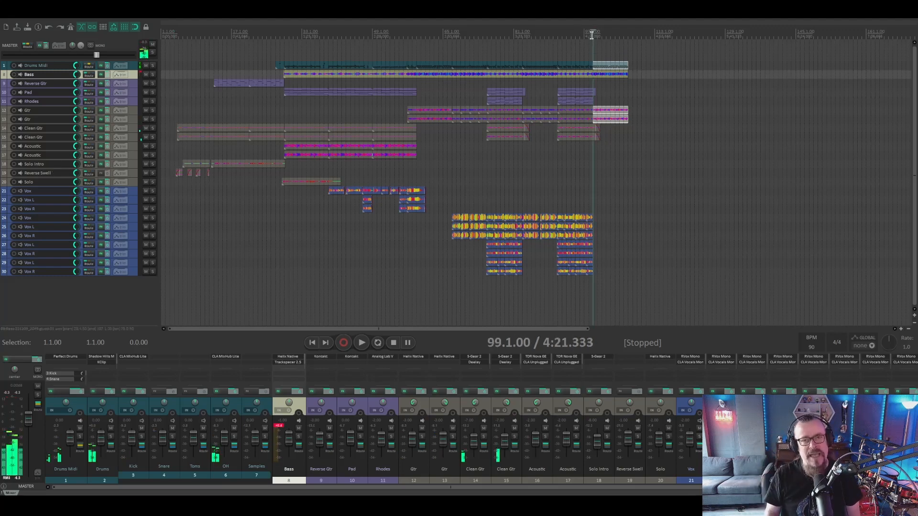